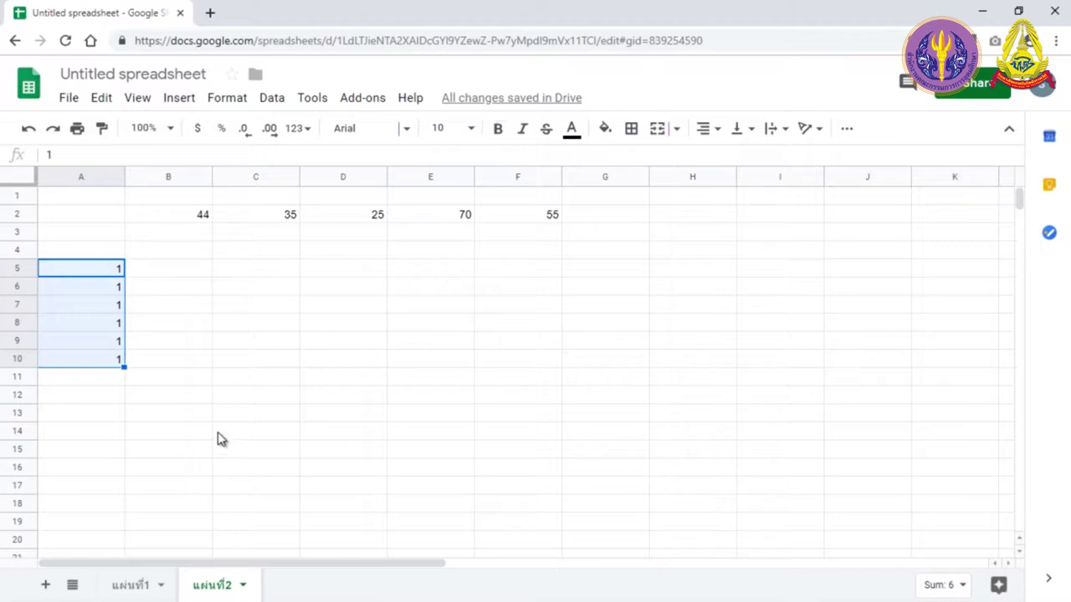
Clear the copied 1s from A6:A10 below the first number and enter 2 in cell A6
{"action": "left_click", "coordinate": [122, 382]}
{"action": "left_click_drag", "start_coordinate": [123, 385], "coordinate": [188, 297]}
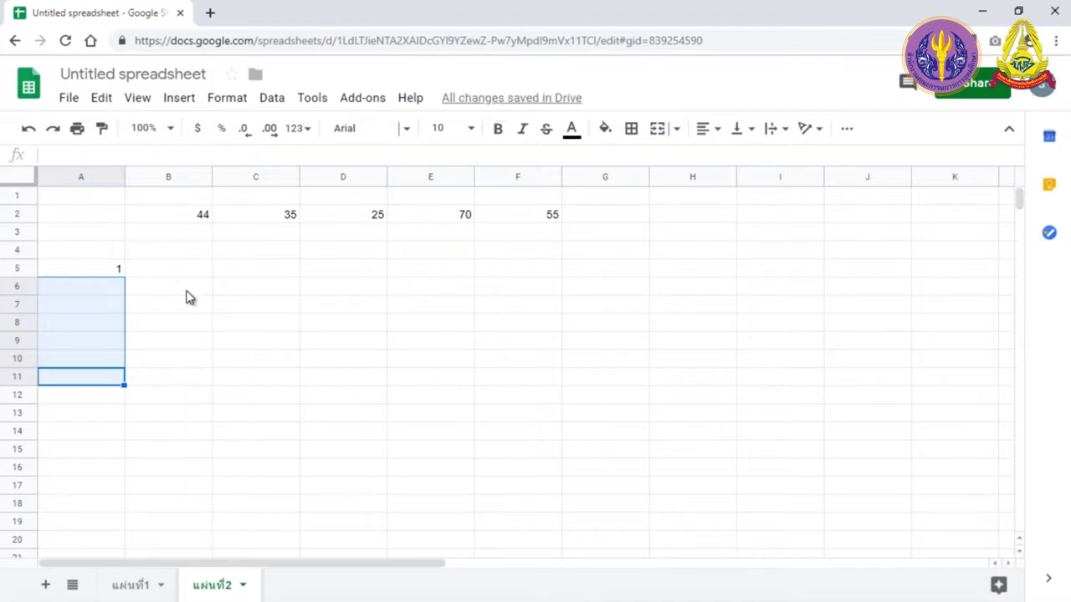
{"action": "left_click", "coordinate": [109, 270]}
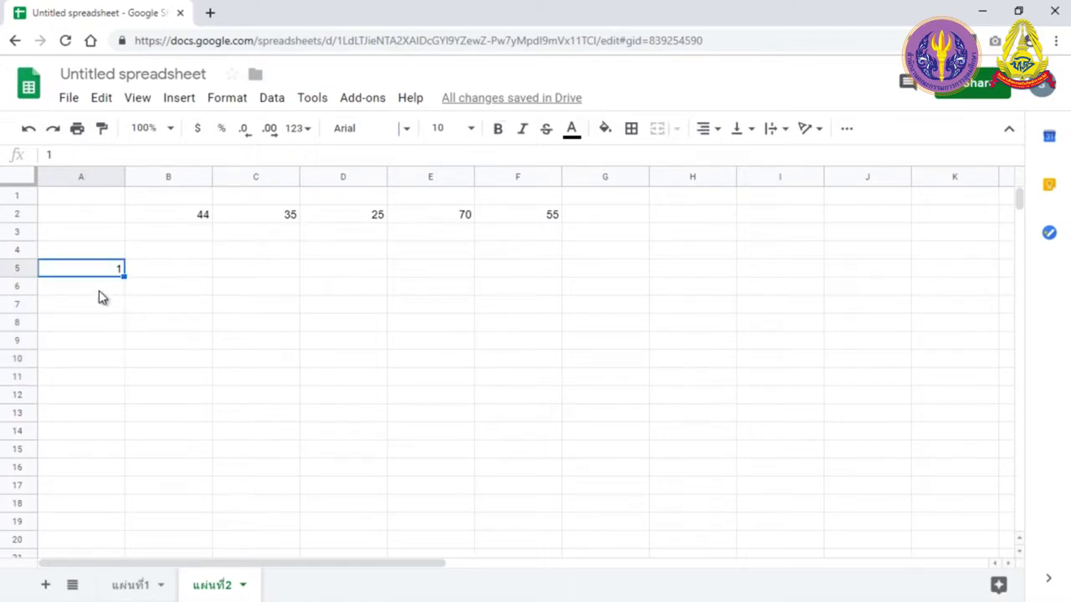
{"action": "left_click", "coordinate": [99, 290]}
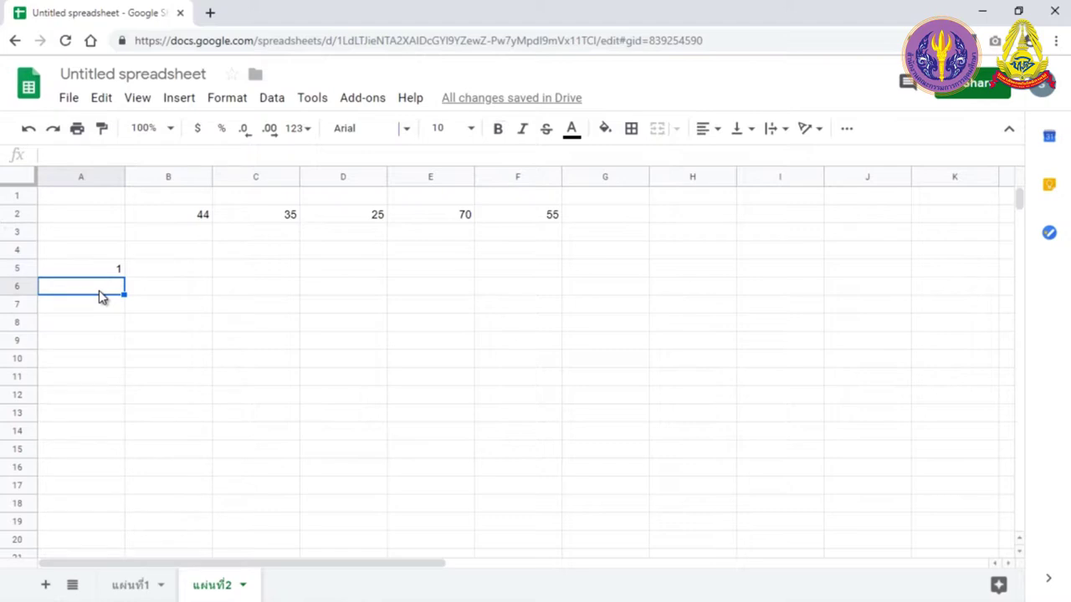
{"action": "type", "text": "2"}
{"action": "key", "text": "Return"}
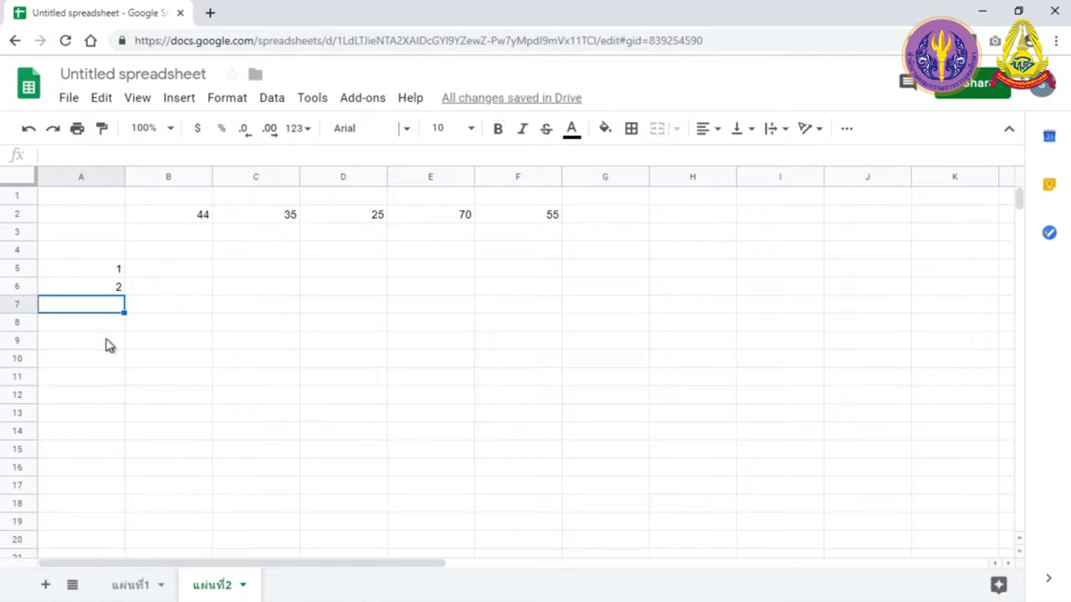
Extend the number series in A5:A6 down to A9 using autofill
{"action": "left_click", "coordinate": [98, 276]}
{"action": "left_click_drag", "start_coordinate": [98, 281], "coordinate": [100, 288]}
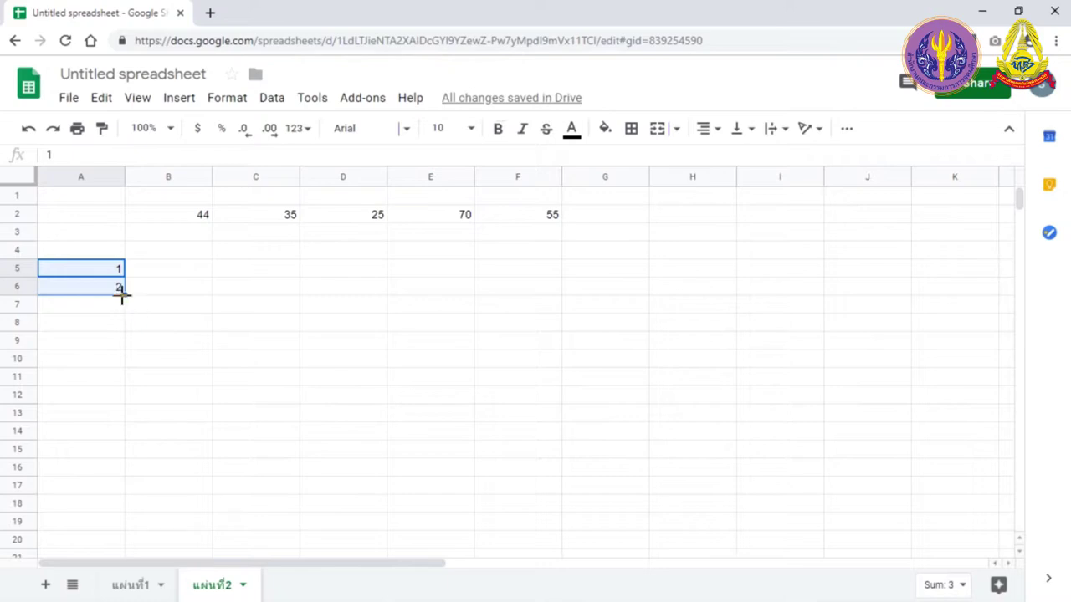
{"action": "left_click_drag", "start_coordinate": [123, 295], "coordinate": [122, 348]}
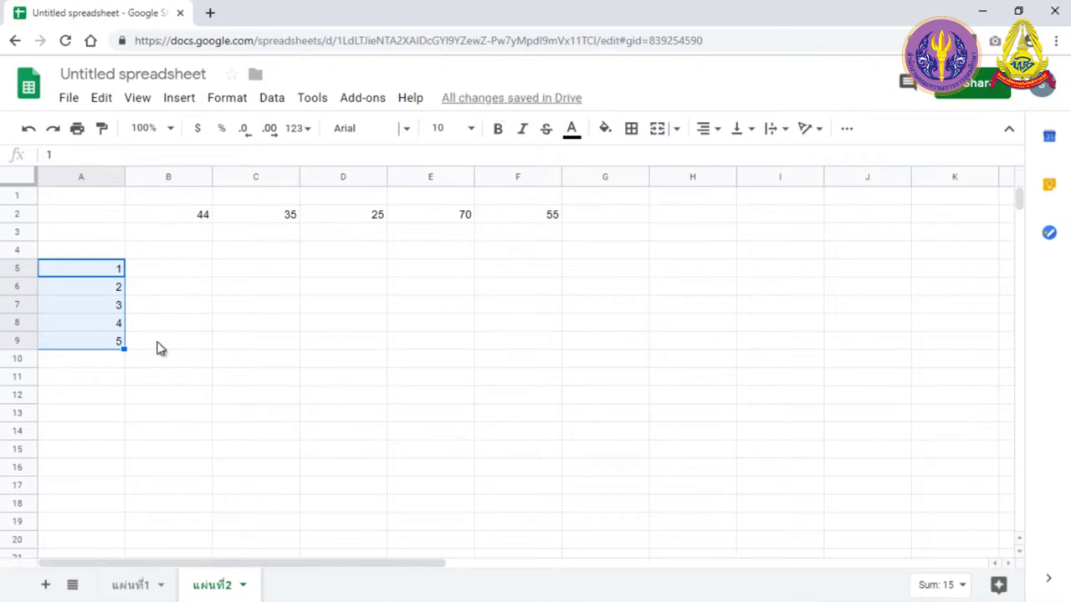
{"action": "left_click", "coordinate": [164, 348]}
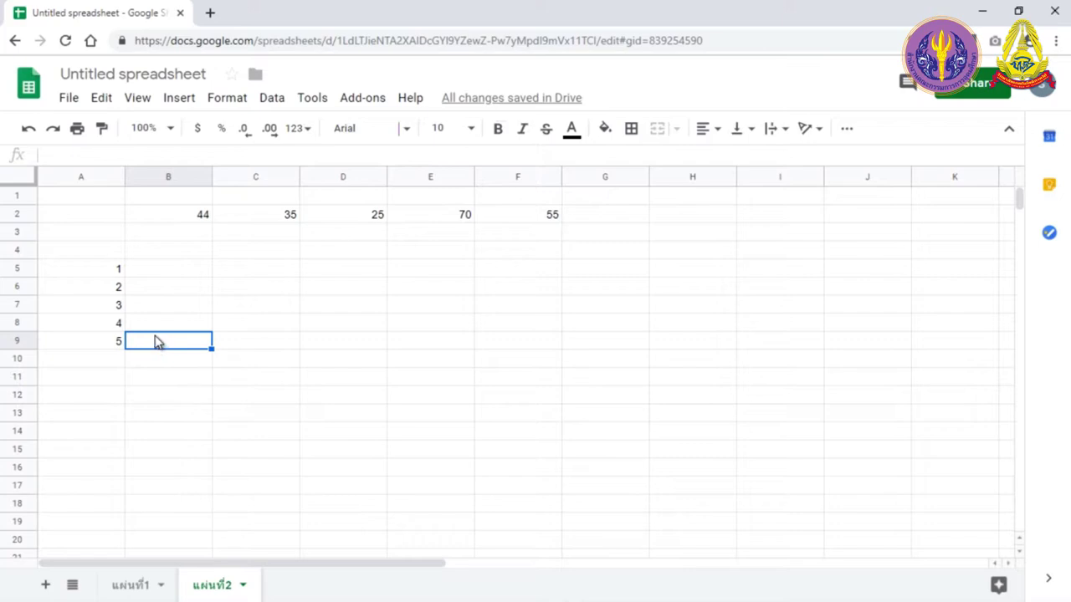
Enter the formula =B2 in cell B5 and fill it across to F5
{"action": "left_click", "coordinate": [189, 279]}
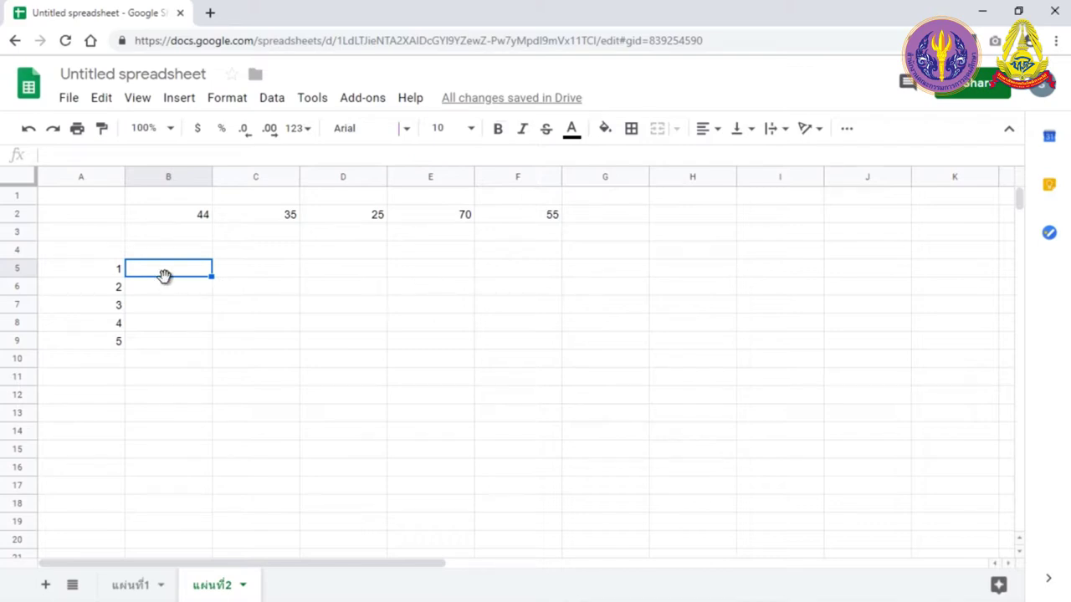
{"action": "type", "text": "="}
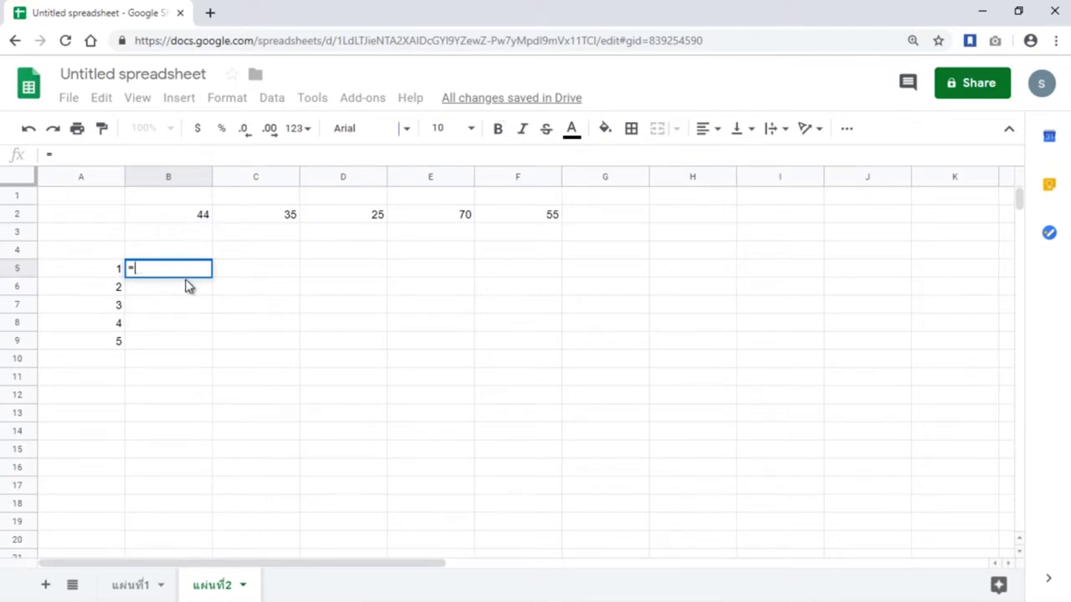
{"action": "type", "text": "B2"}
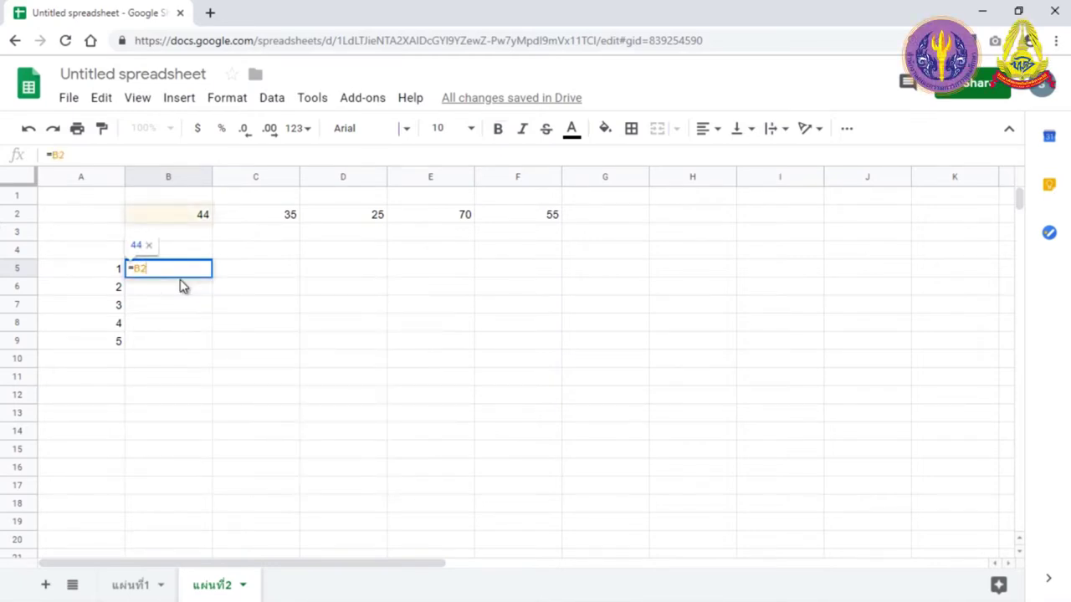
{"action": "key", "text": "Return"}
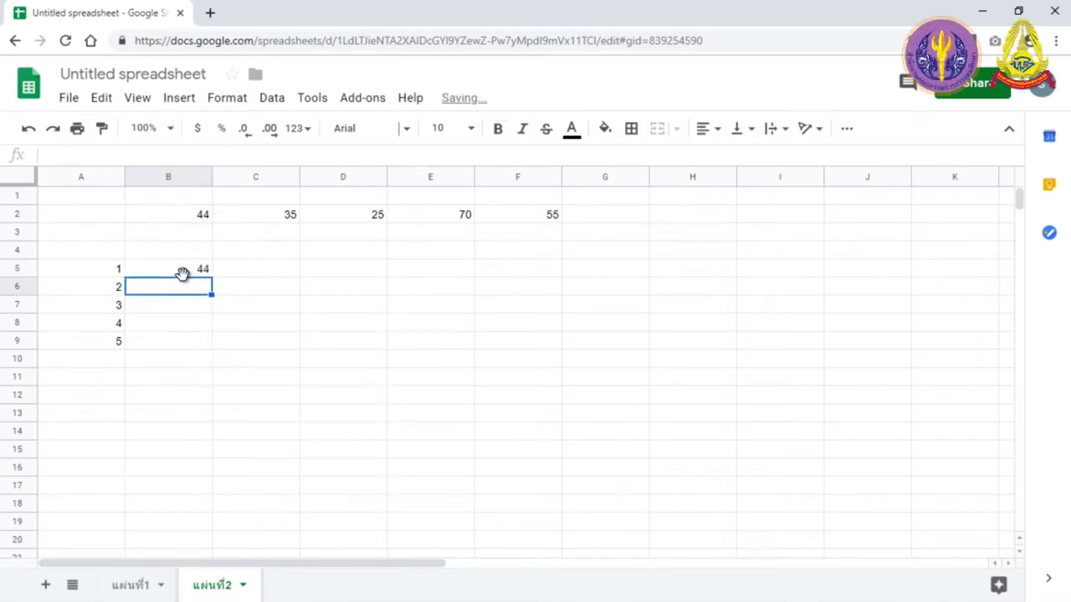
{"action": "left_click", "coordinate": [206, 271]}
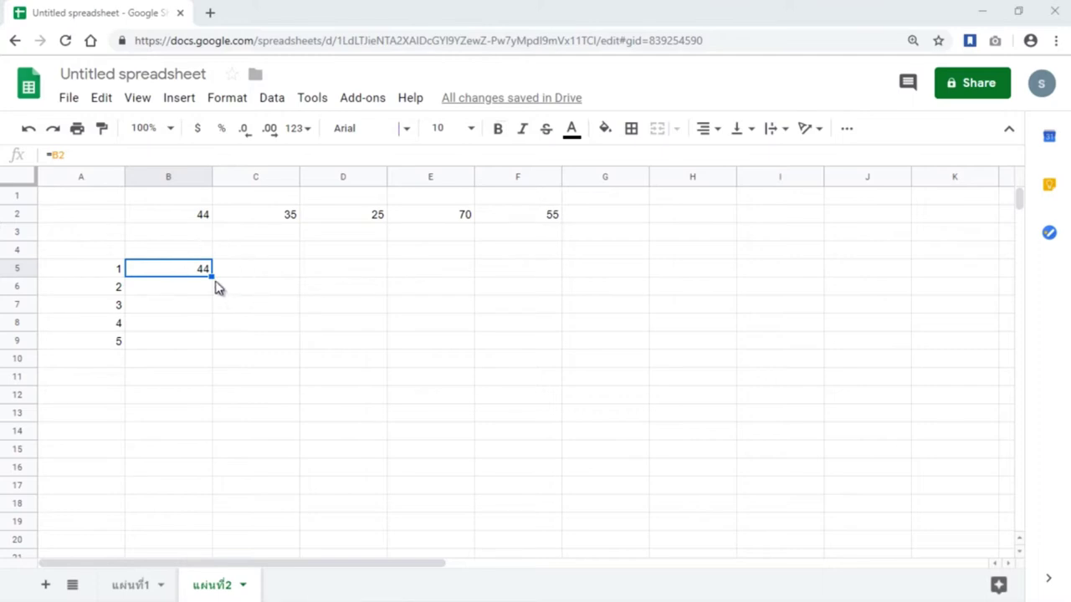
{"action": "left_click_drag", "start_coordinate": [212, 277], "coordinate": [511, 285]}
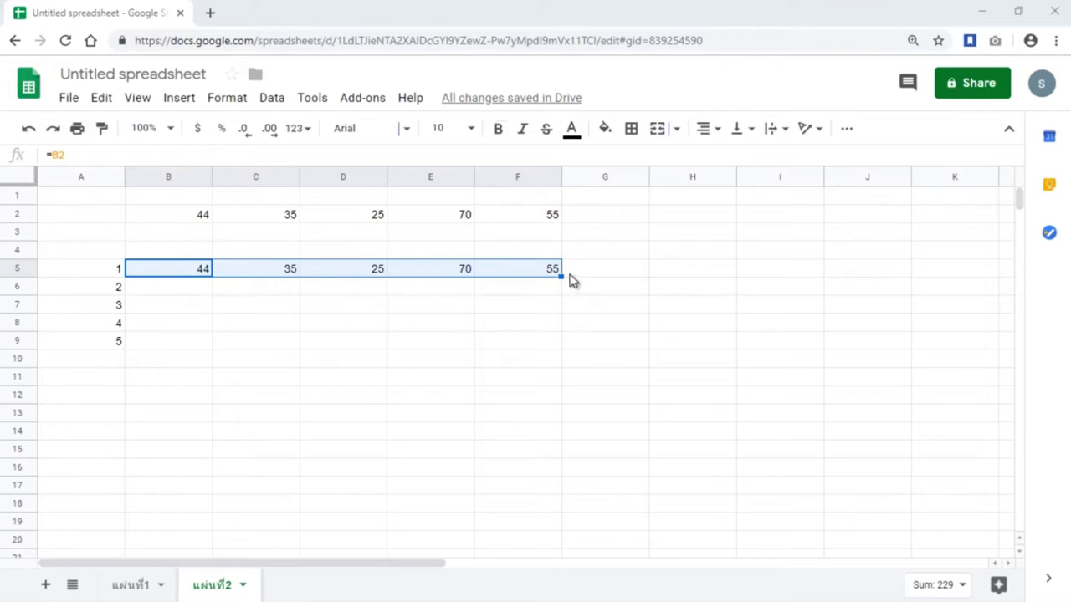
Fill the relative-reference formulas in B5:F5 down through row 7
{"action": "left_click_drag", "start_coordinate": [560, 277], "coordinate": [561, 299]}
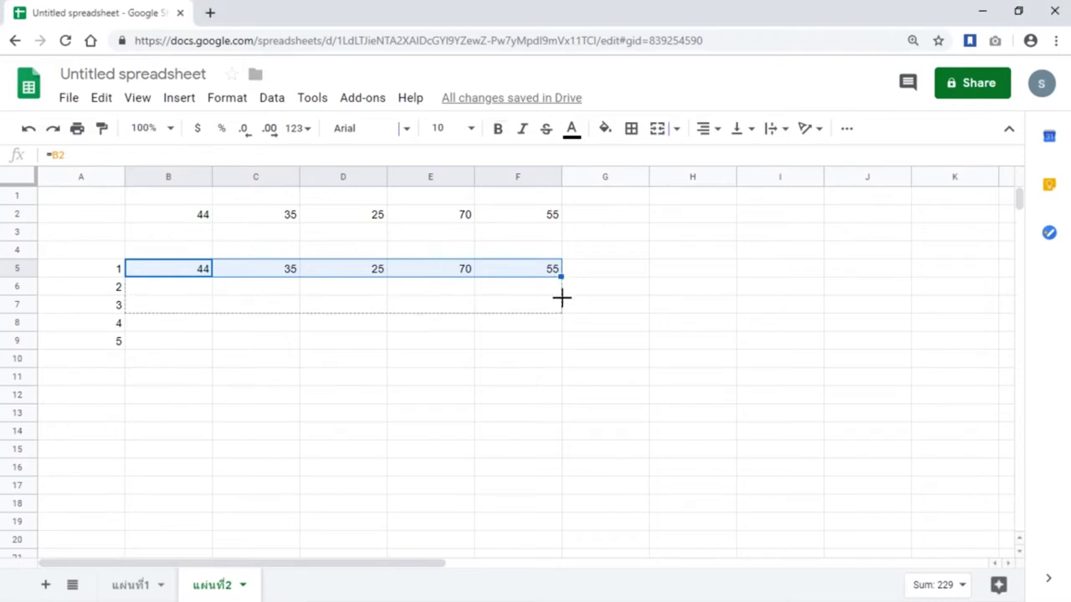
{"action": "left_click_drag", "start_coordinate": [563, 299], "coordinate": [563, 302]}
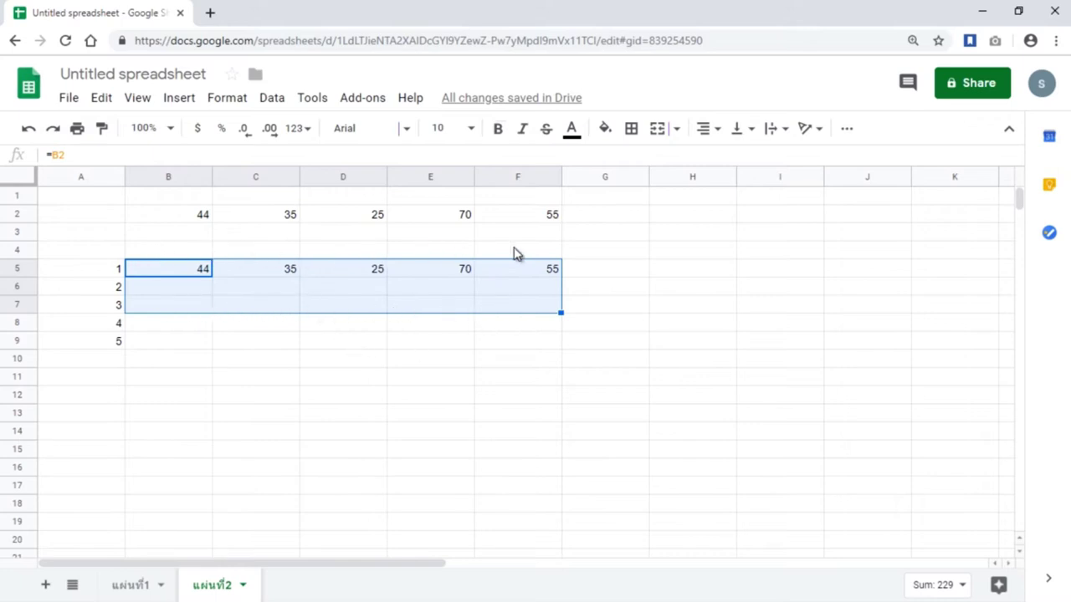
{"action": "left_click", "coordinate": [583, 275]}
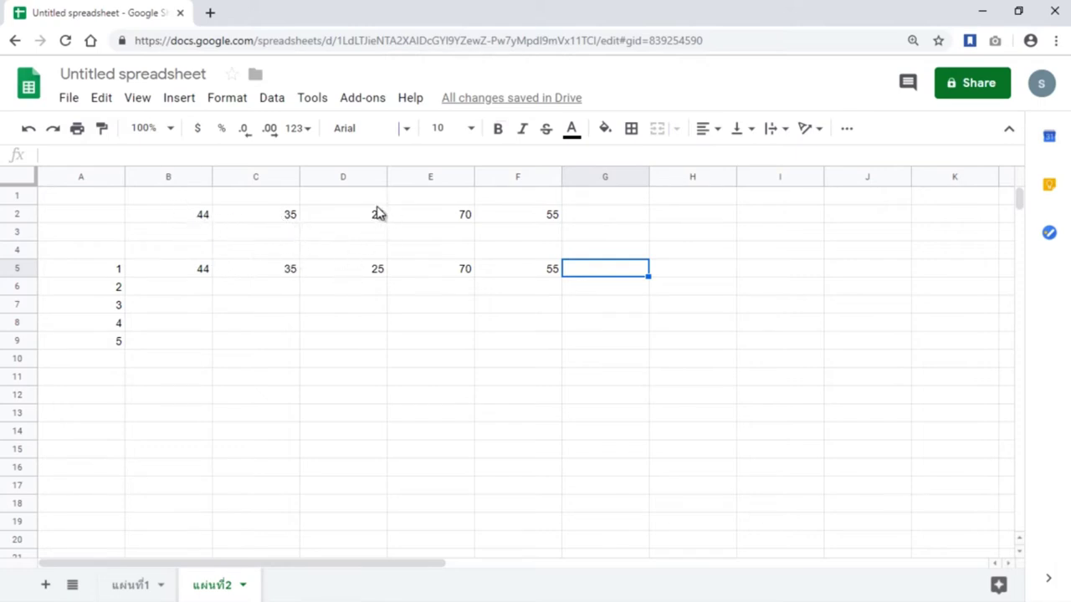
Change the formula in B5 to the absolute reference =$B$2 and fill it down to B6
{"action": "left_click", "coordinate": [205, 274]}
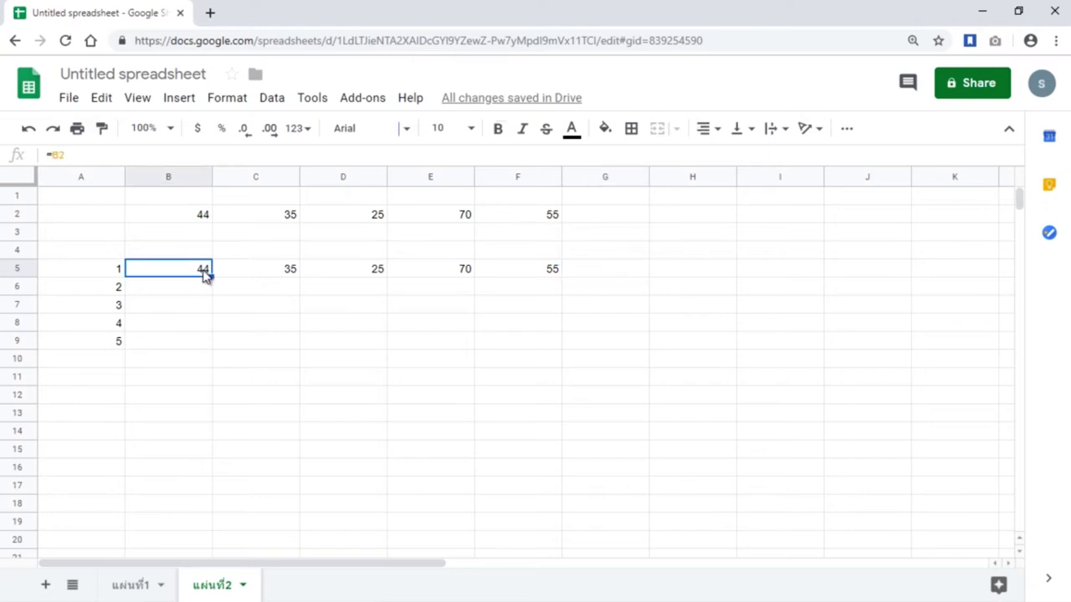
{"action": "double_click", "coordinate": [201, 270]}
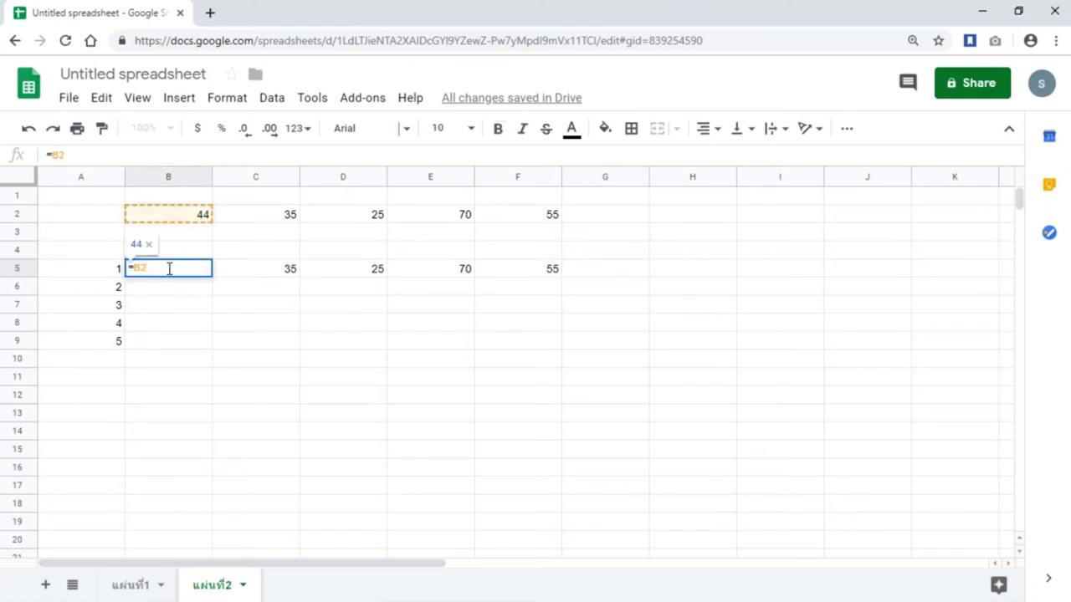
{"action": "left_click", "coordinate": [134, 268]}
{"action": "type", "text": "$B"}
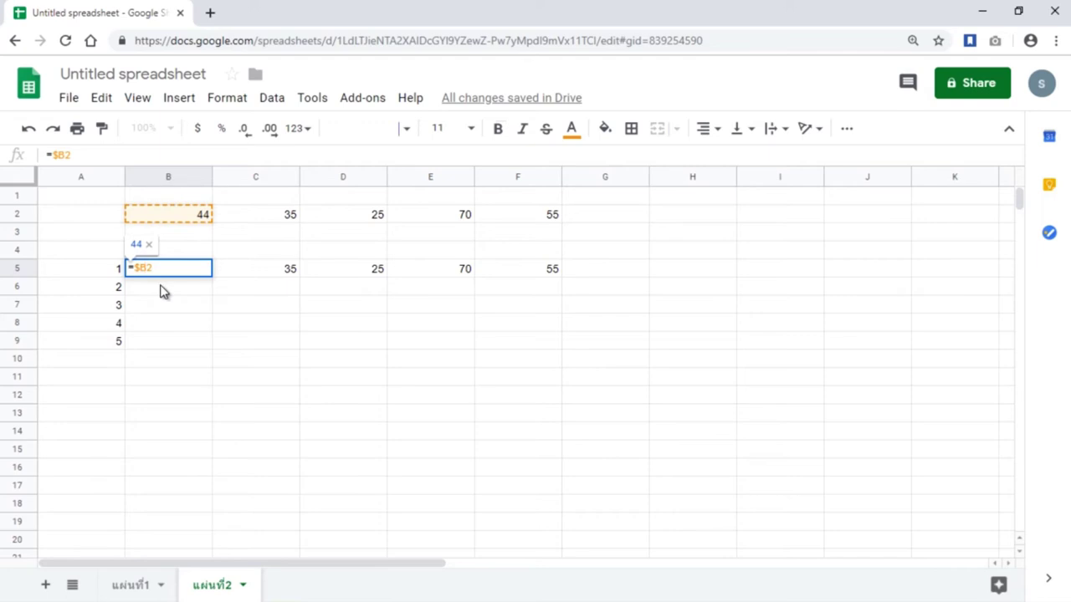
{"action": "type", "text": "$"}
{"action": "key", "text": "Return"}
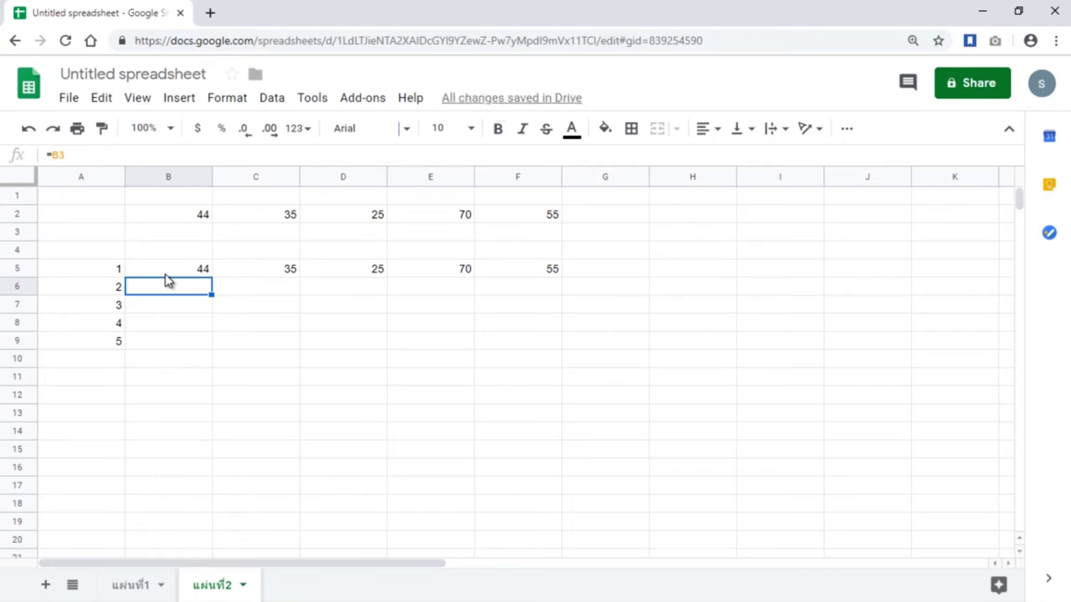
{"action": "left_click", "coordinate": [165, 275]}
{"action": "left_click_drag", "start_coordinate": [213, 279], "coordinate": [227, 290]}
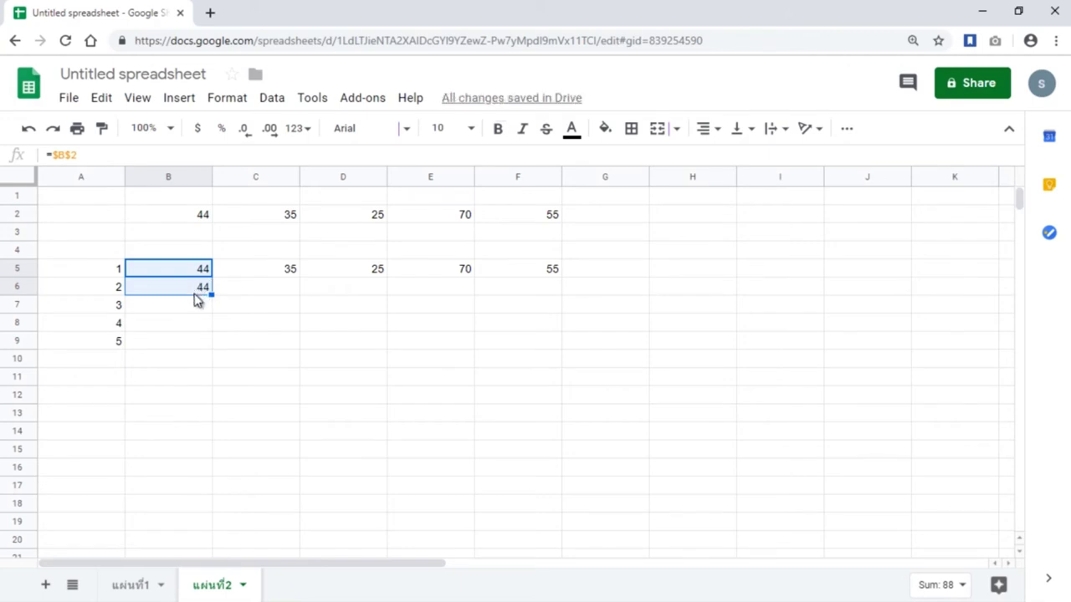
Make the formula references in C5 and D5 absolute as =$C$2 and =$D$2
{"action": "left_click", "coordinate": [291, 276]}
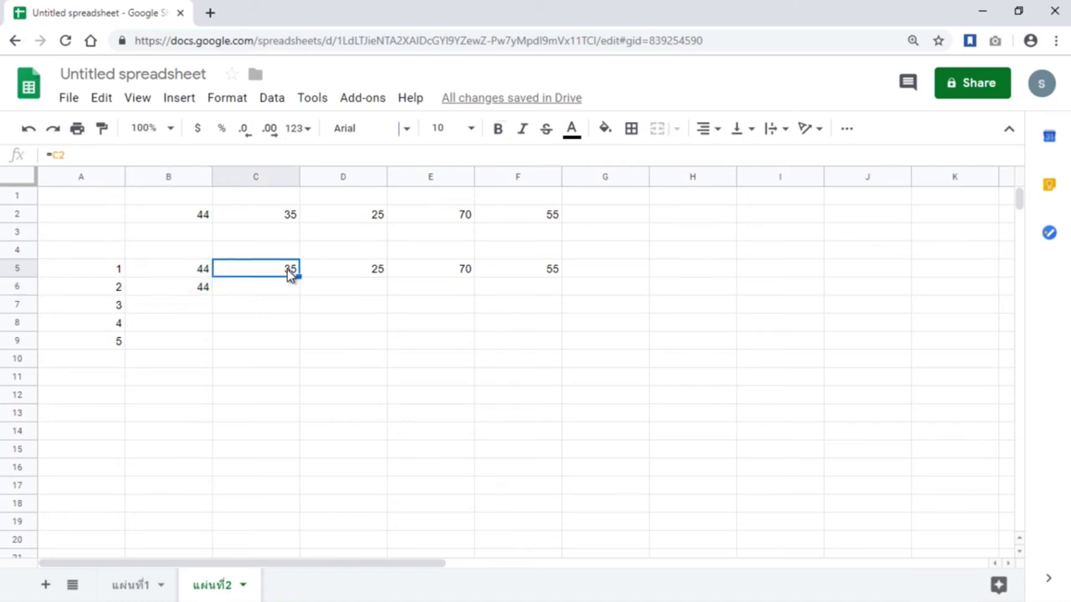
{"action": "double_click", "coordinate": [289, 272]}
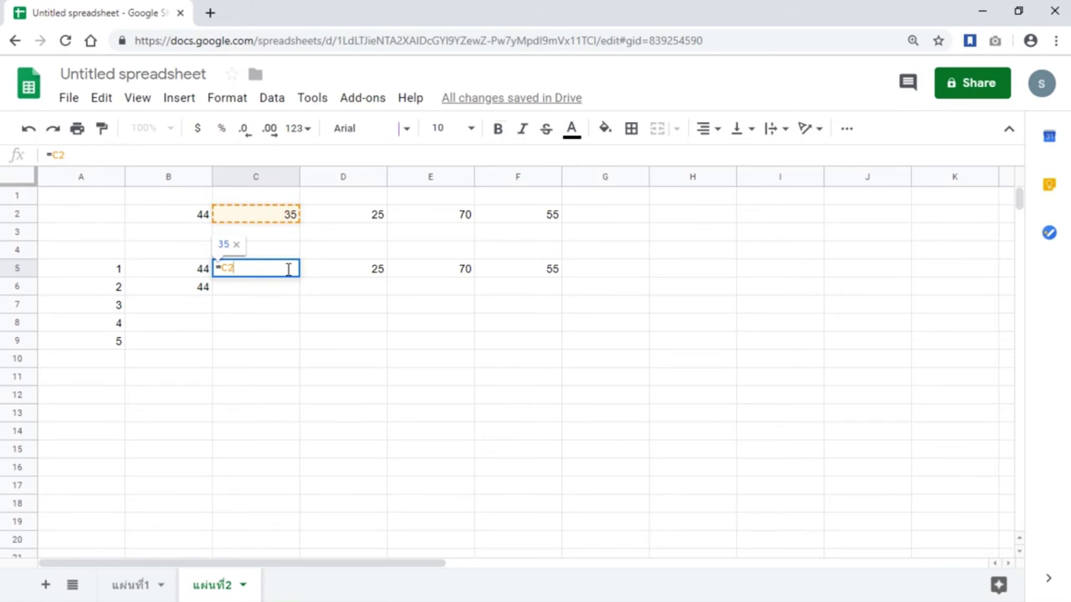
{"action": "key", "text": "F4"}
{"action": "key", "text": "Return"}
{"action": "left_click", "coordinate": [353, 275]}
{"action": "type", "text": "=D2"}
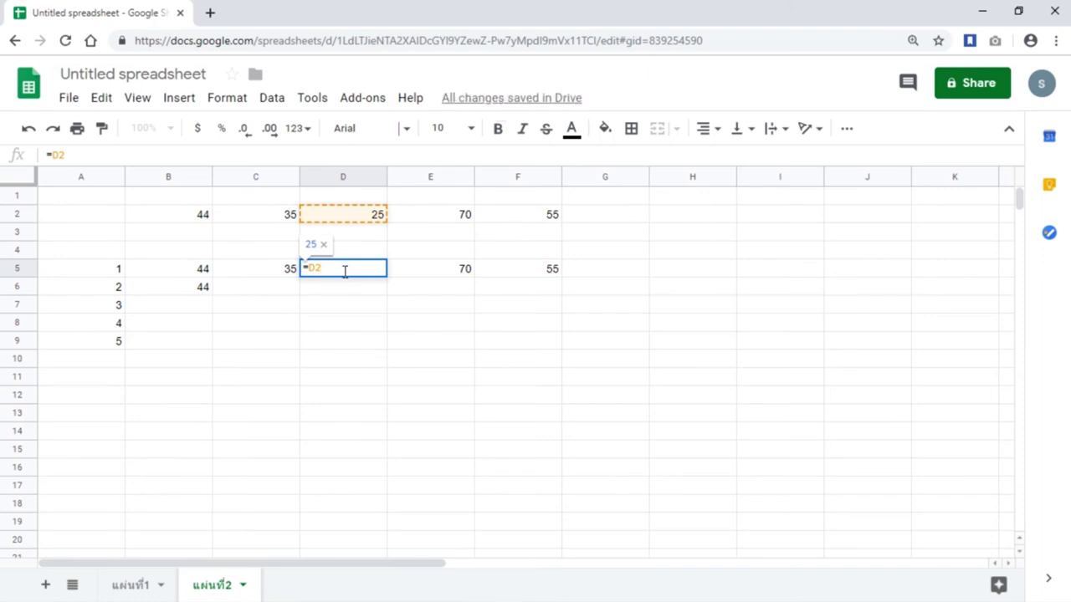
{"action": "key", "text": "F4"}
{"action": "key", "text": "Return"}
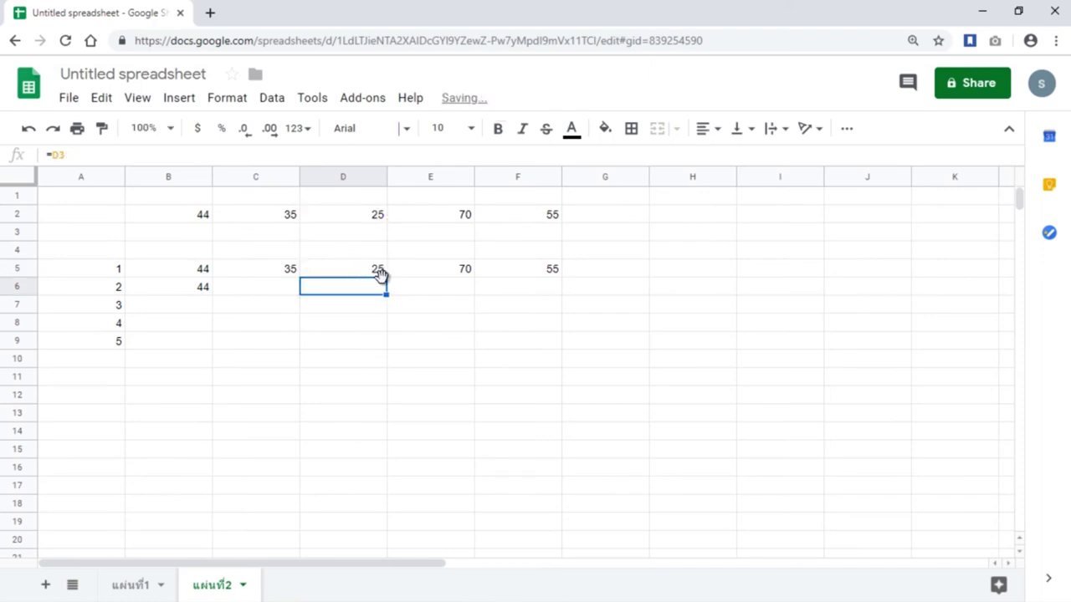
Make the formula references in E5 and F5 absolute as =$E$2 and =$F$2
{"action": "left_click", "coordinate": [410, 271]}
{"action": "type", "text": "=E2"}
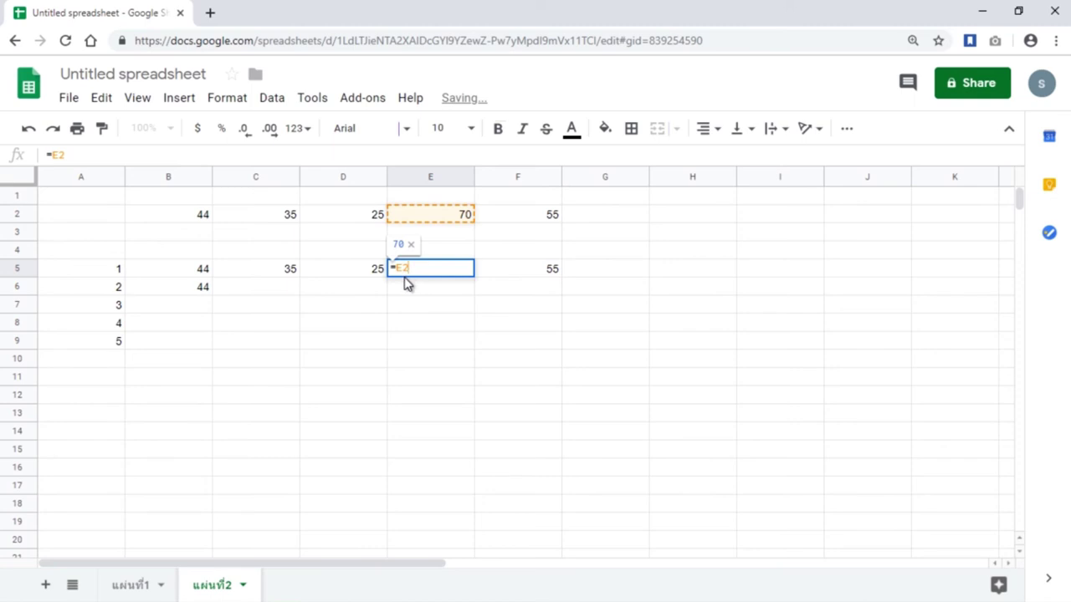
{"action": "key", "text": "F4"}
{"action": "key", "text": "Return"}
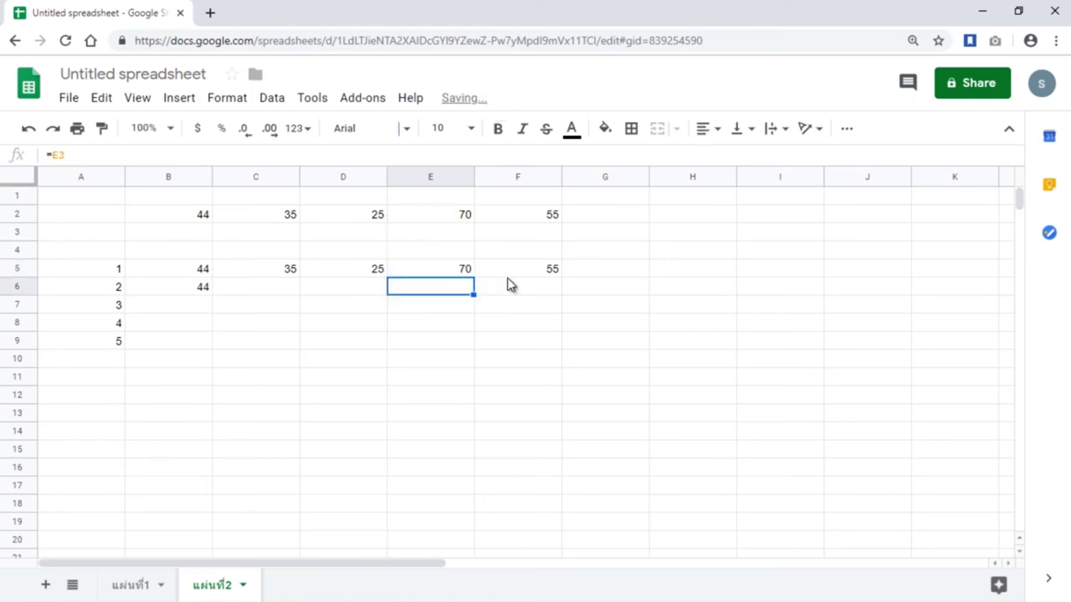
{"action": "left_click", "coordinate": [505, 276]}
{"action": "key", "text": "F4"}
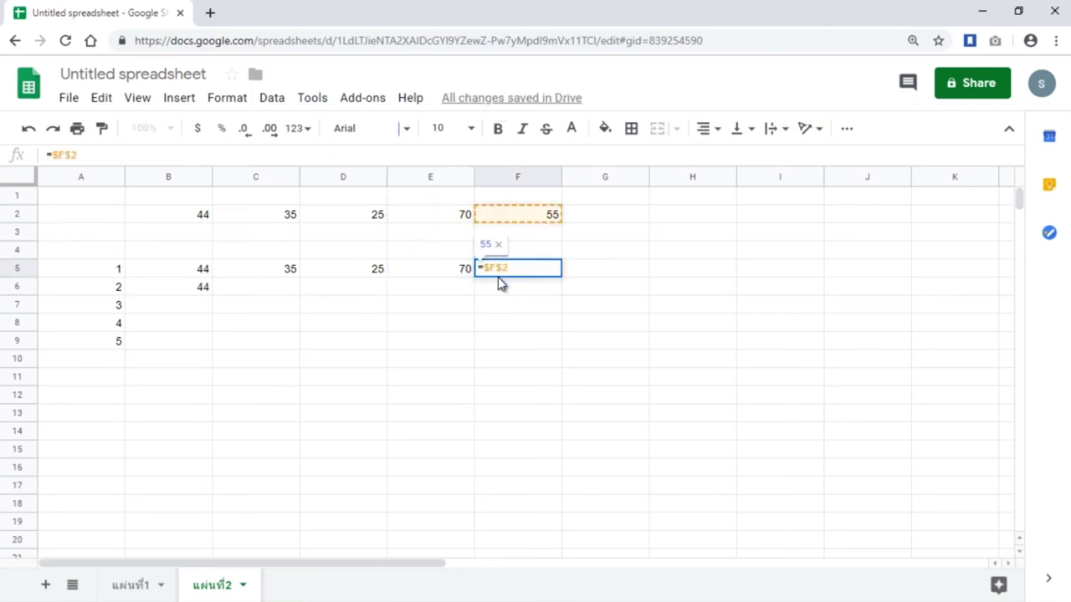
{"action": "key", "text": "Return"}
Fill the absolute-reference formulas in B5:F5 down through row 9 and check the copied formulas in F6:F9
{"action": "left_click_drag", "start_coordinate": [201, 276], "coordinate": [583, 352]}
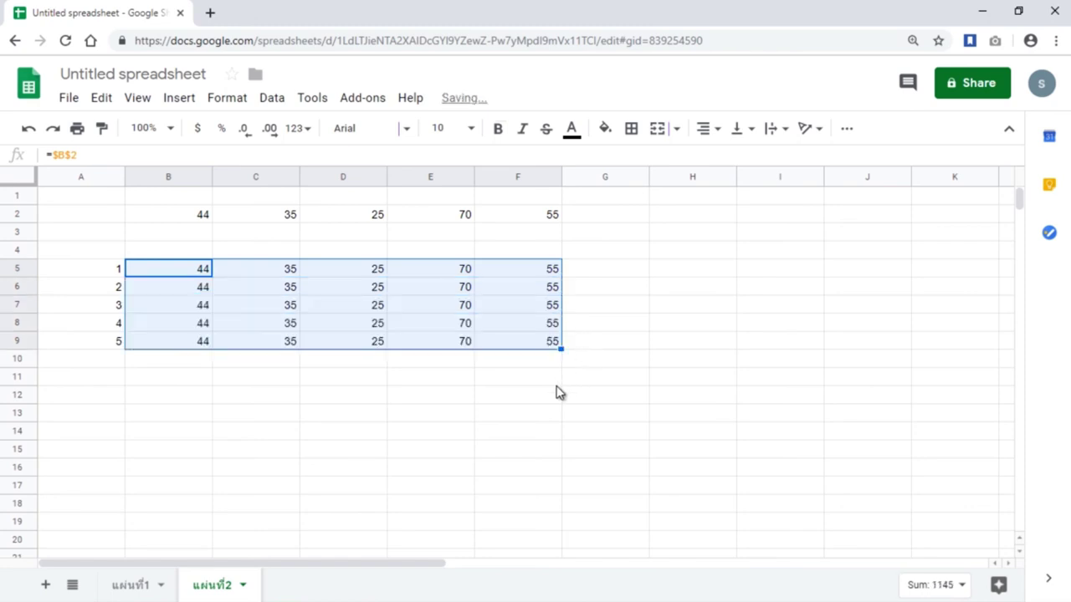
{"action": "left_click", "coordinate": [542, 287]}
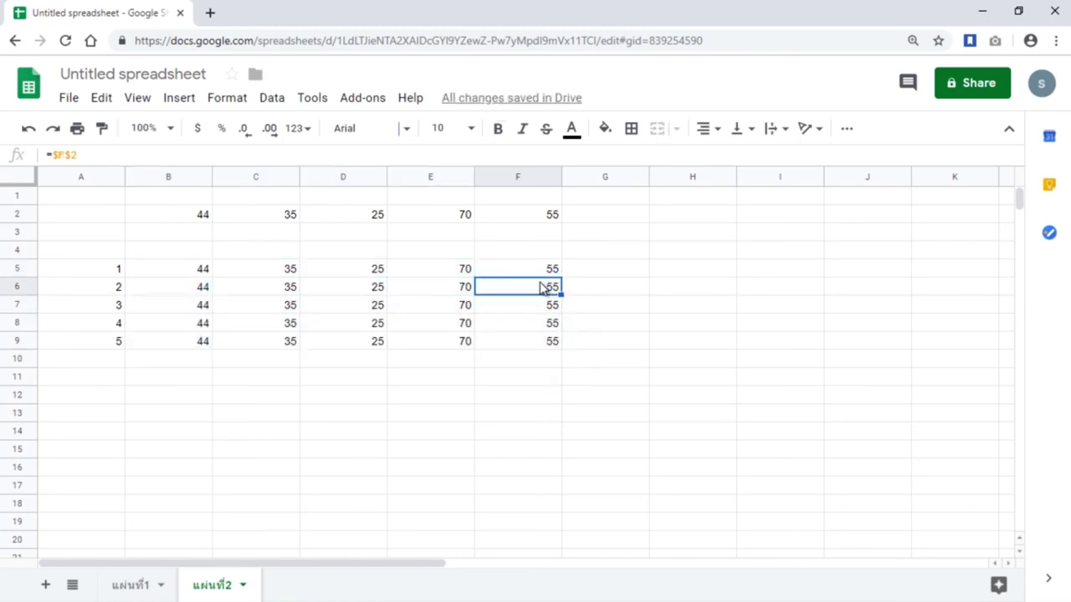
{"action": "left_click", "coordinate": [545, 311]}
{"action": "left_click", "coordinate": [545, 325]}
{"action": "left_click", "coordinate": [549, 341]}
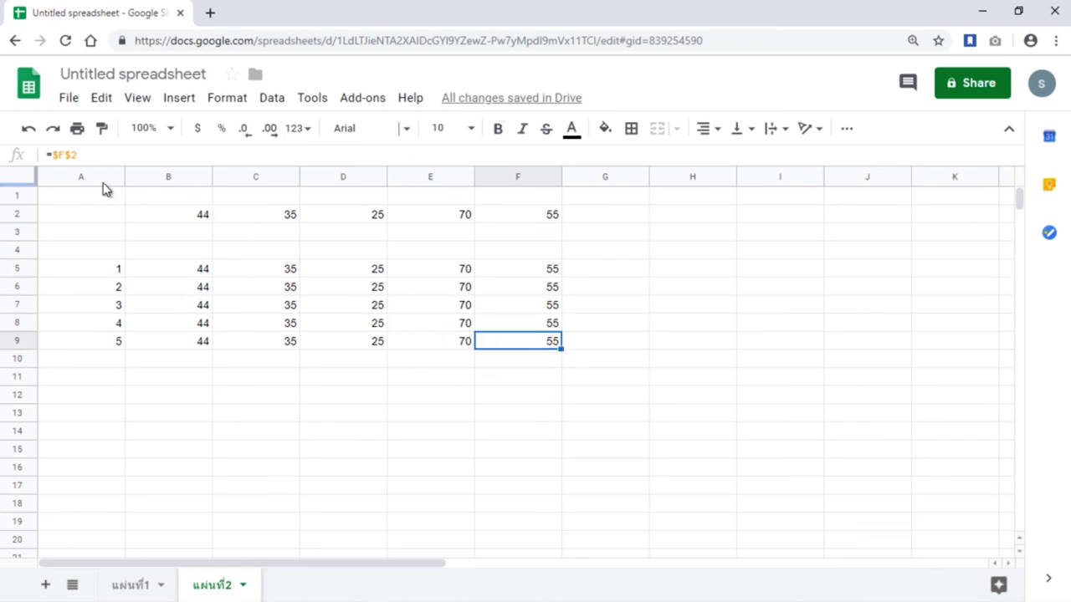